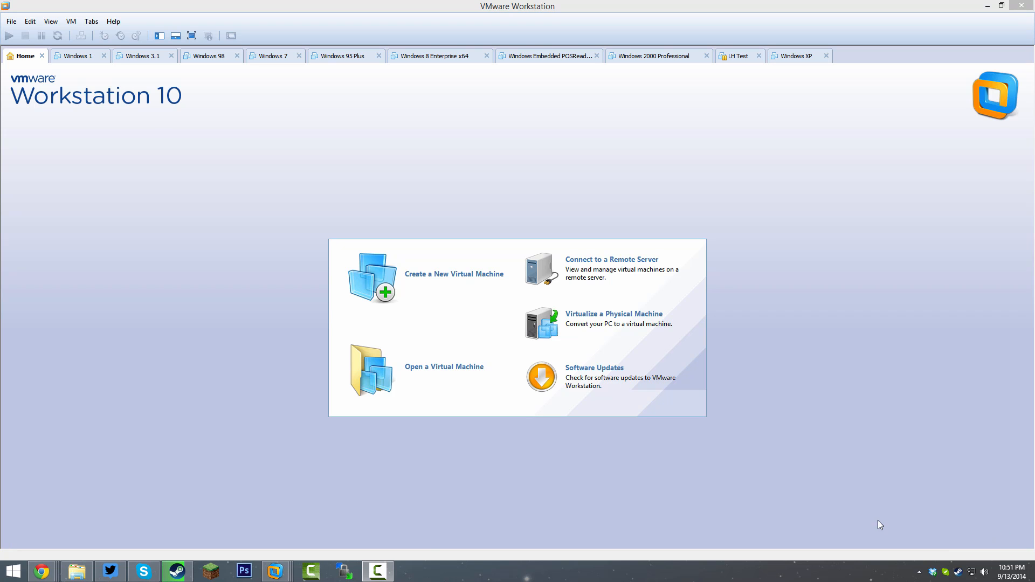
Start a Typical new virtual machine with the OS installed later and Windows 8 as guest.
click(421, 281)
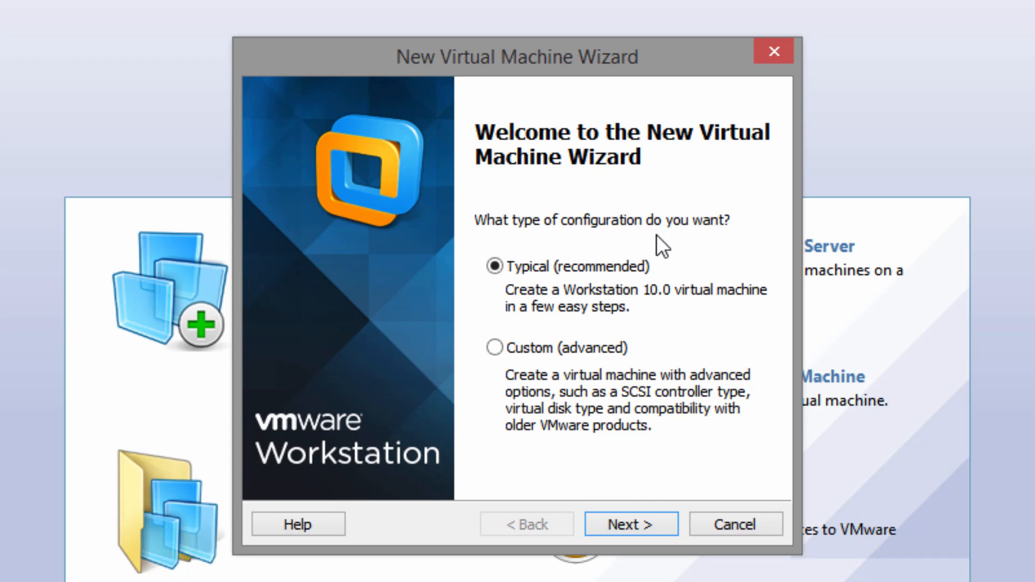
click(646, 522)
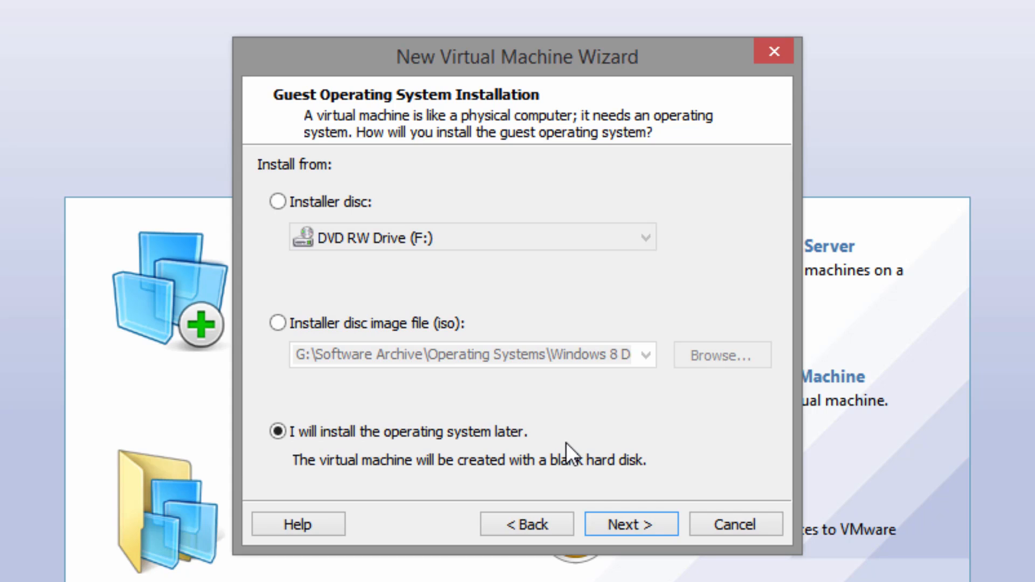
click(603, 516)
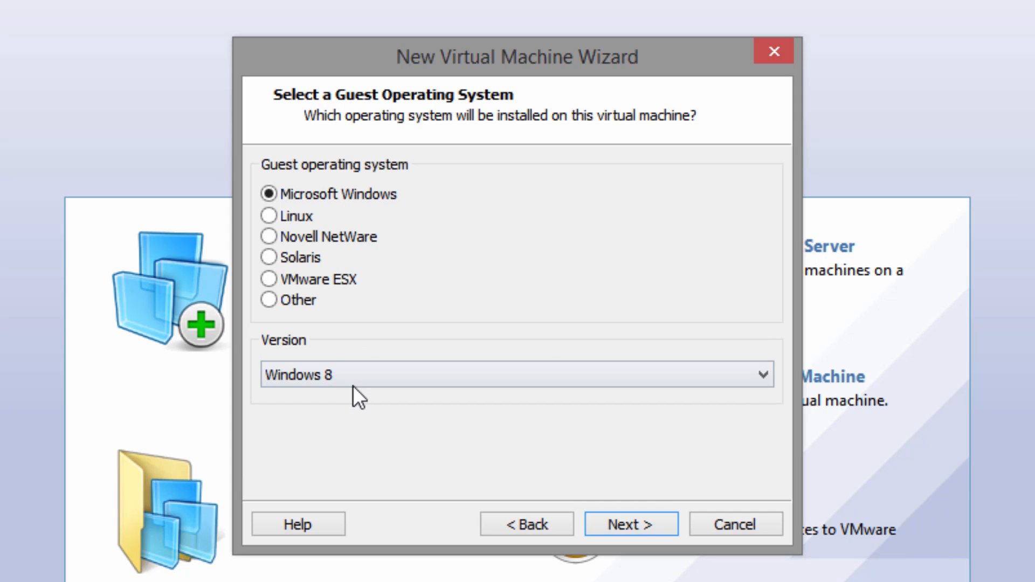
click(632, 525)
Name the machine 'Windows 8 Developer Preview' and move on to the disk size.
click(425, 205)
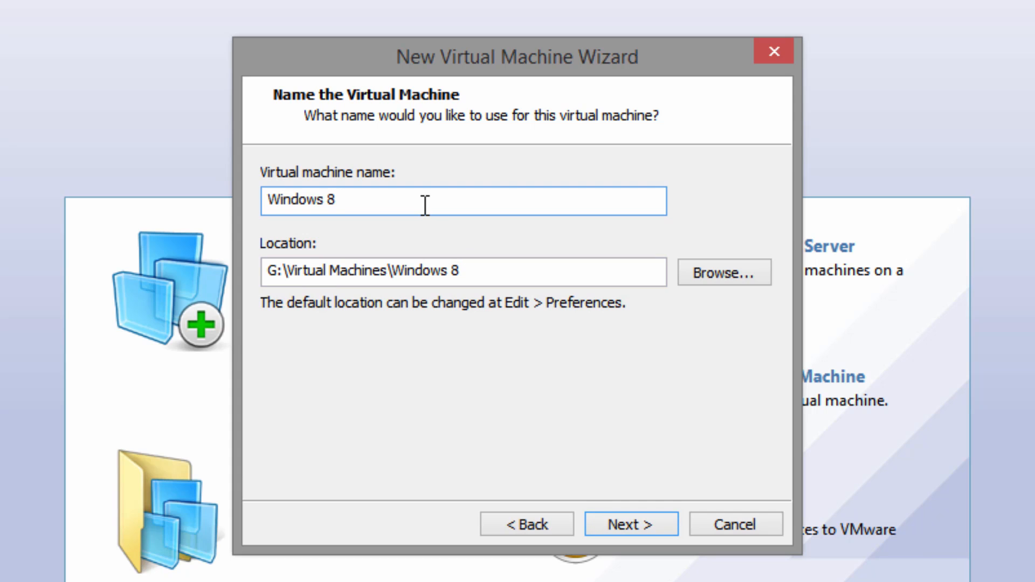
text(Devel)
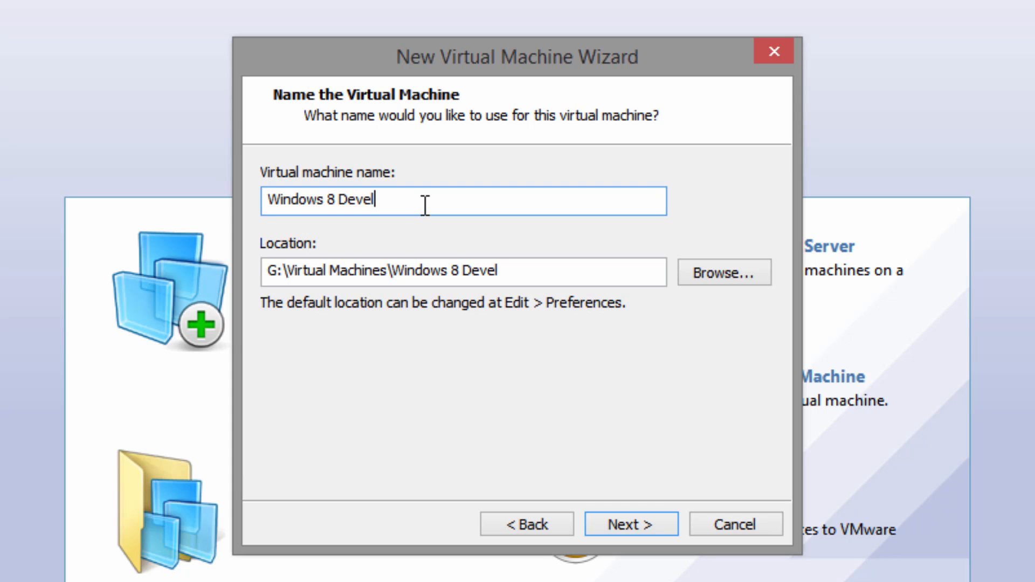
text(oper Preview)
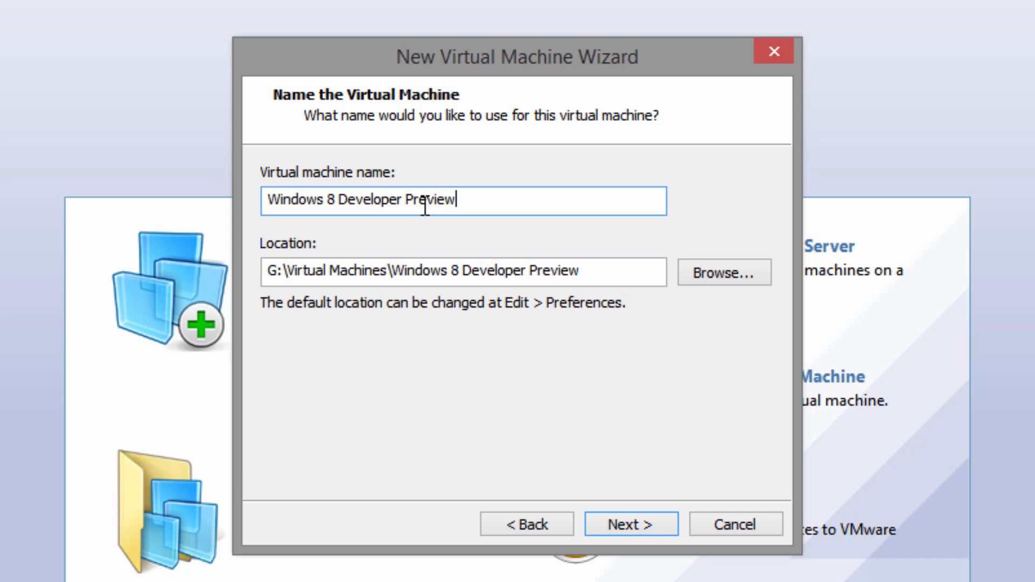
key(Return)
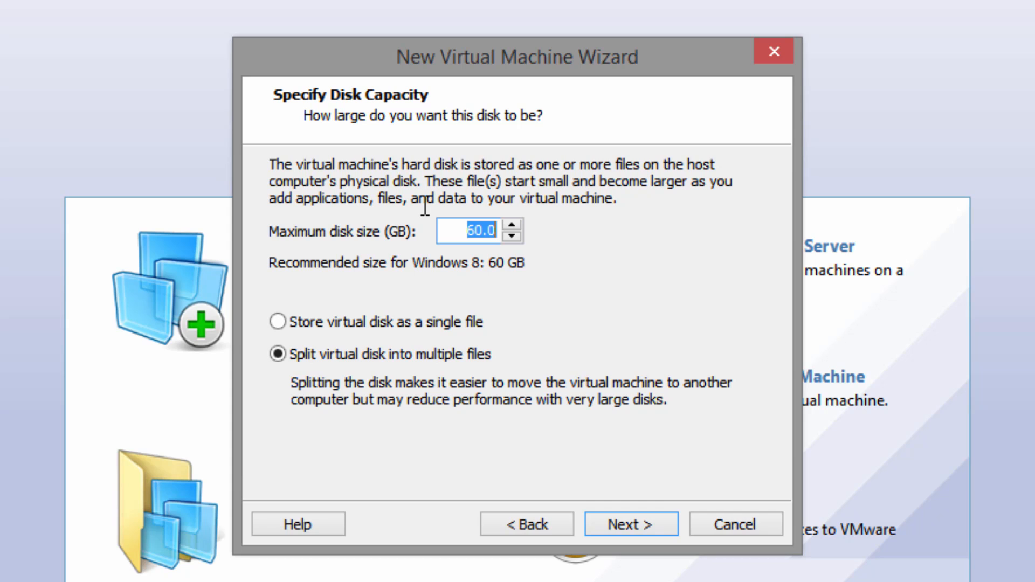
Store the virtual disk as a single file with a 15 GB maximum size.
click(397, 325)
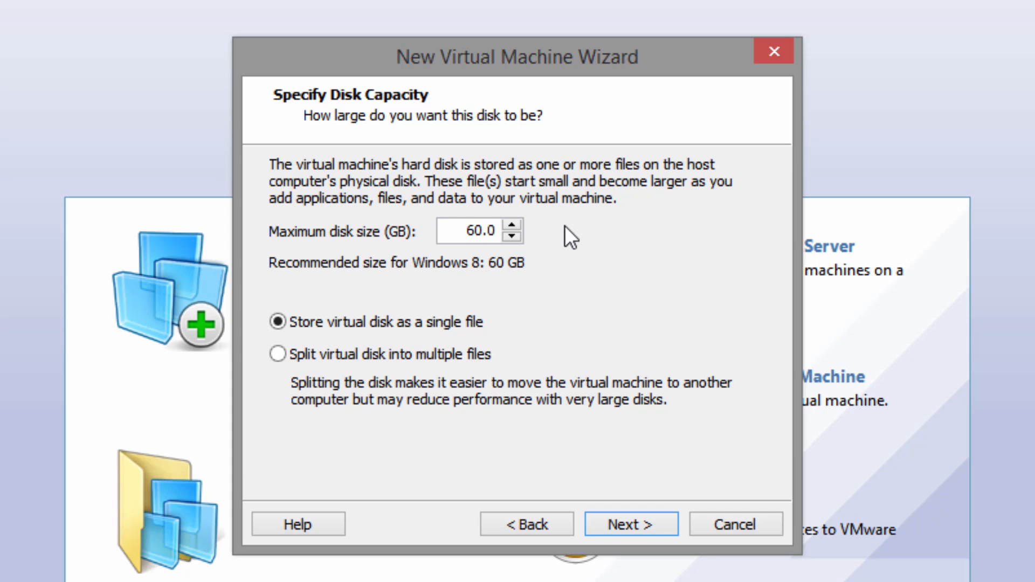
drag(463, 225, 710, 201)
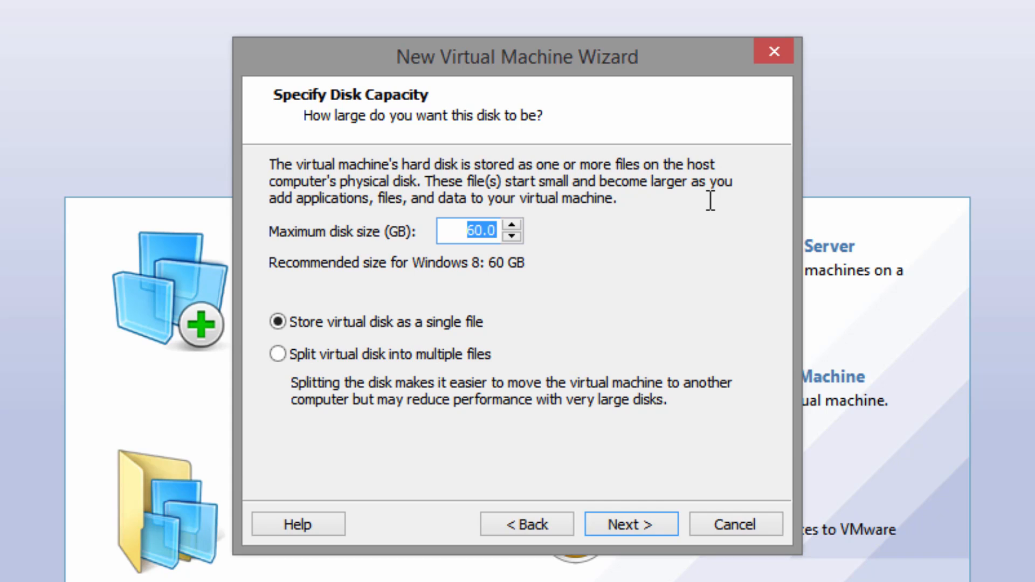
text(15)
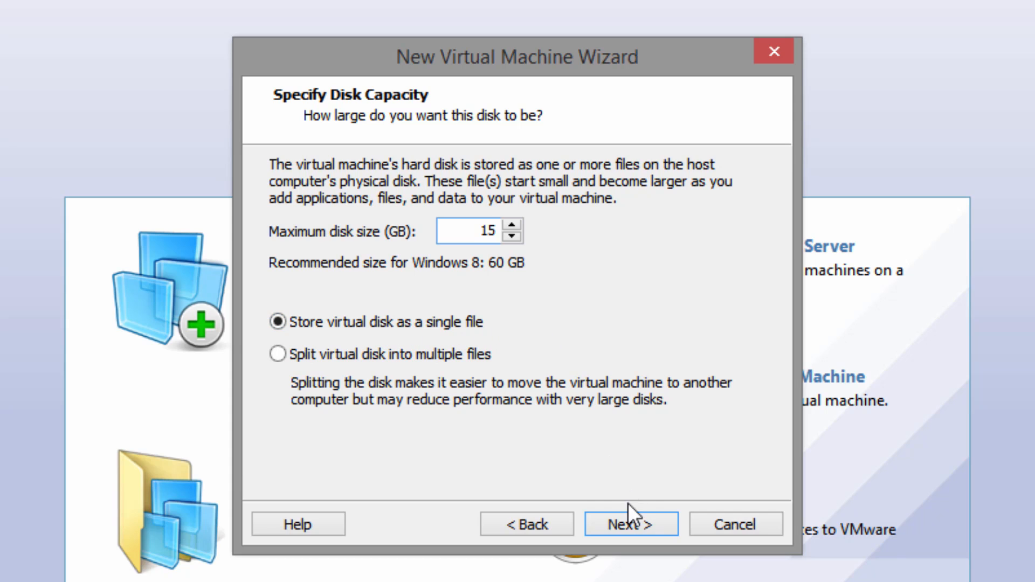
click(628, 523)
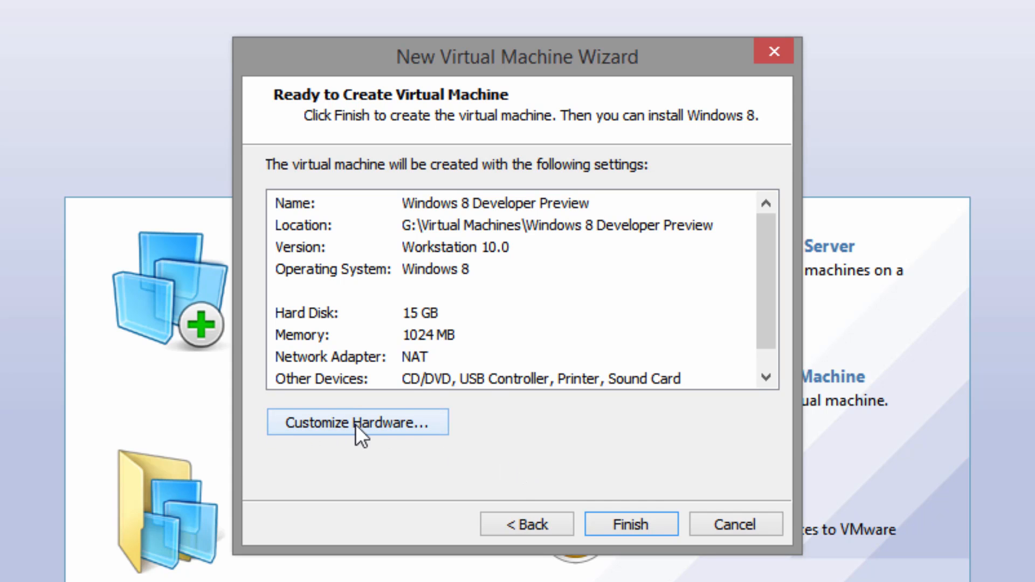
Point the CD/DVD drive at an ISO image file, then finish creating the machine.
click(371, 426)
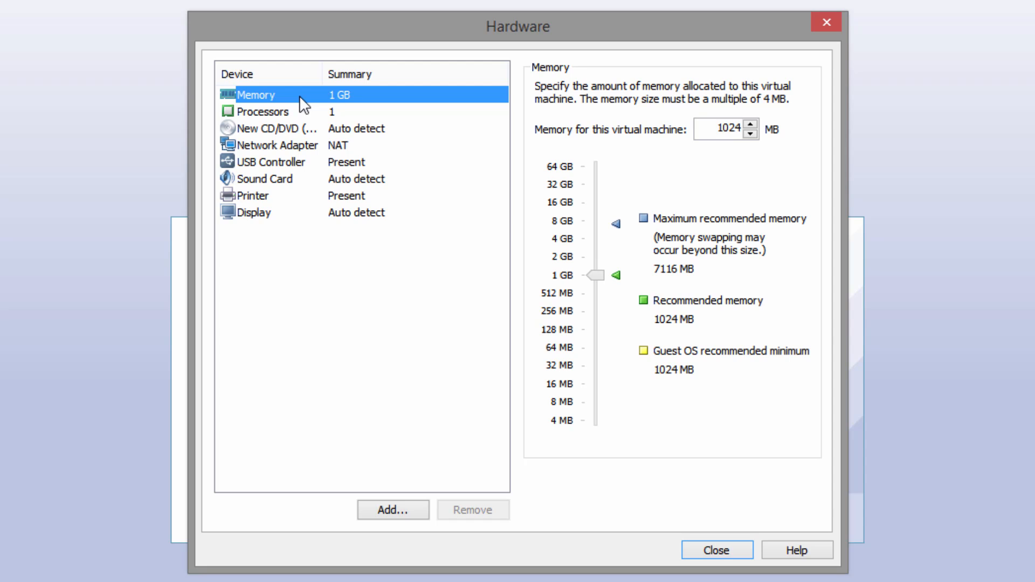
click(280, 131)
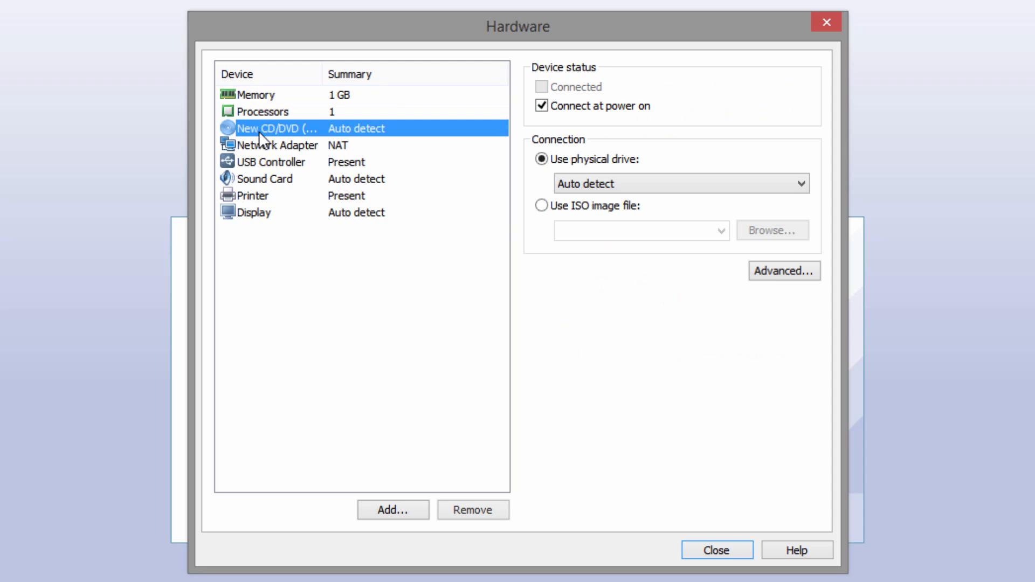
click(586, 210)
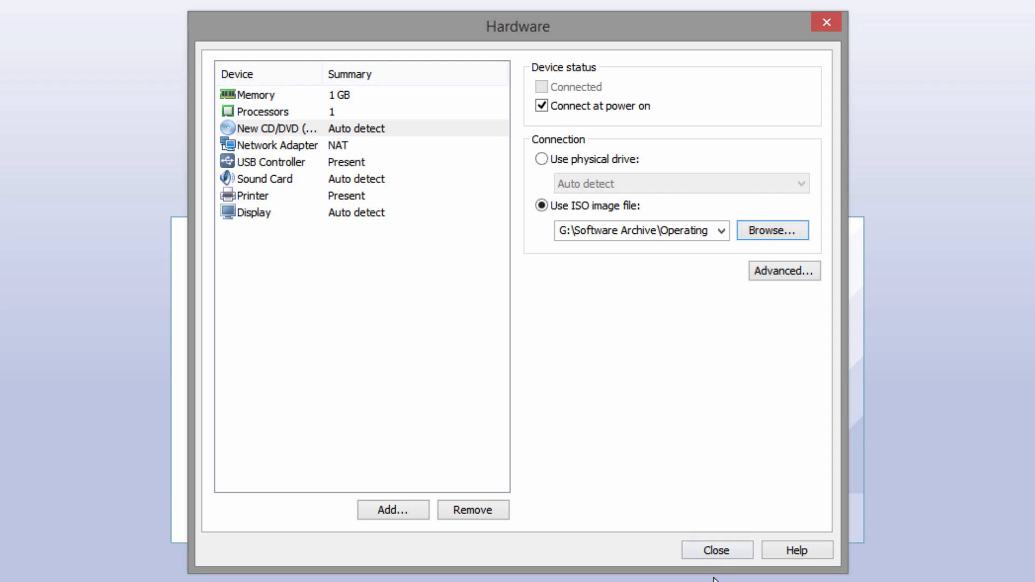
click(717, 550)
click(610, 448)
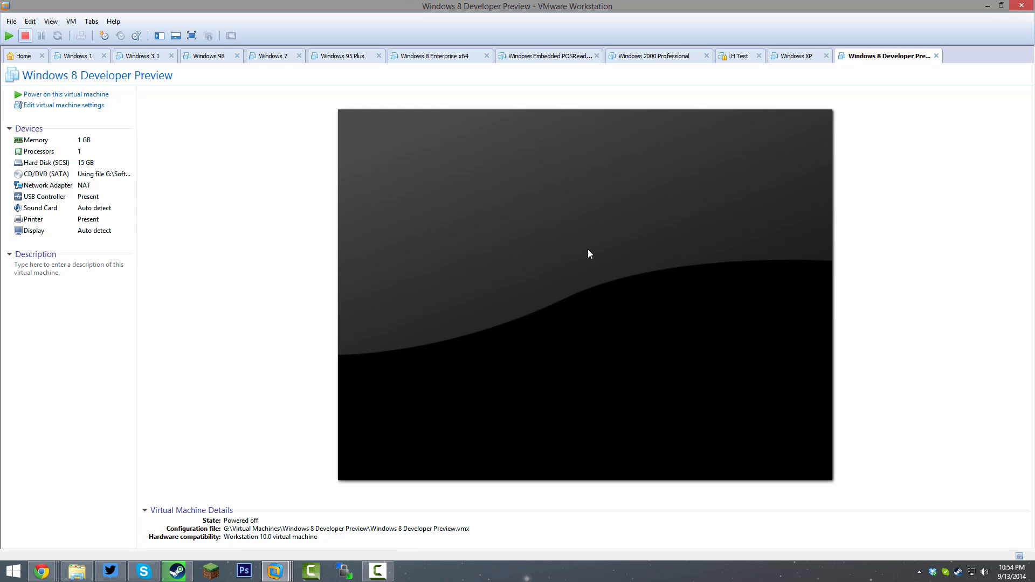
Power on the virtual machine directly into the BIOS setup.
click(71, 22)
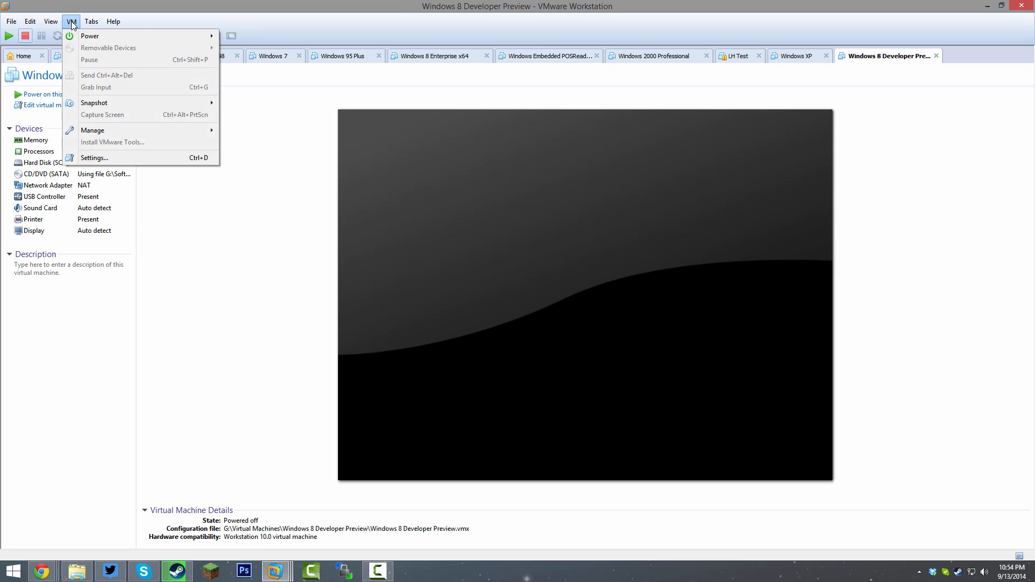
mouse_move(135, 35)
click(288, 139)
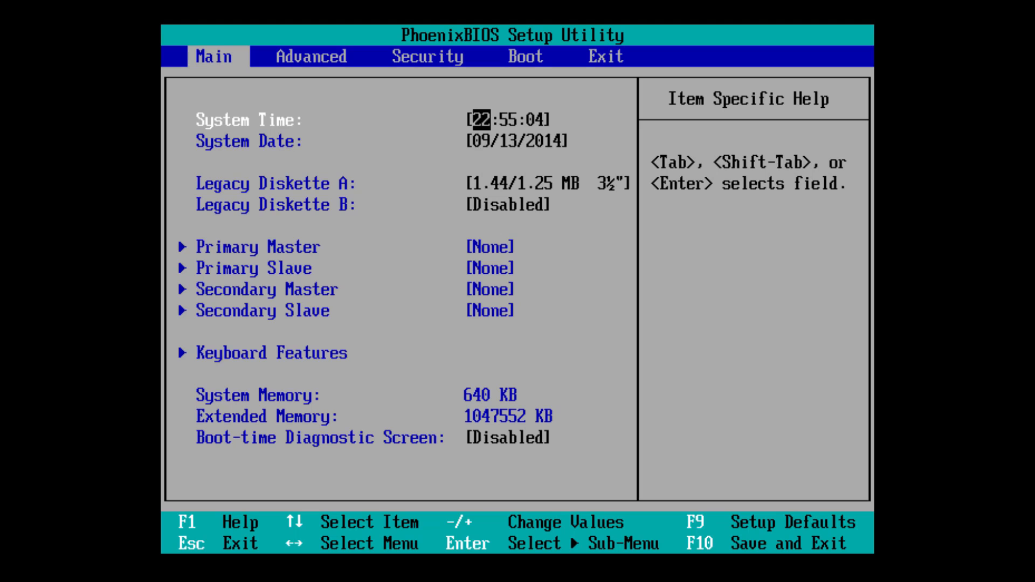
Change the BIOS system date year to 2011, then save and exit to reboot.
key(Down)
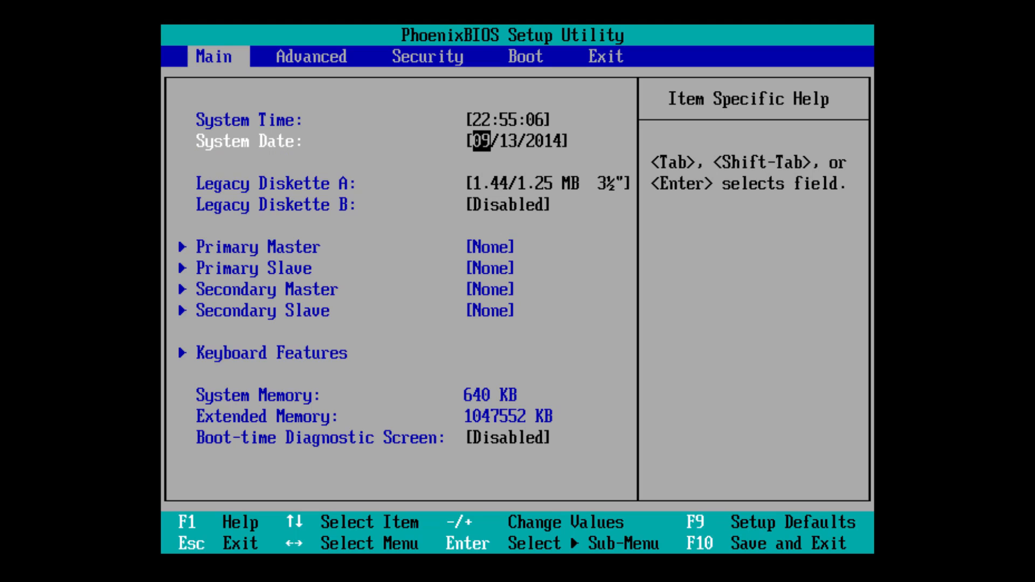
key(Tab)
key(Tab)
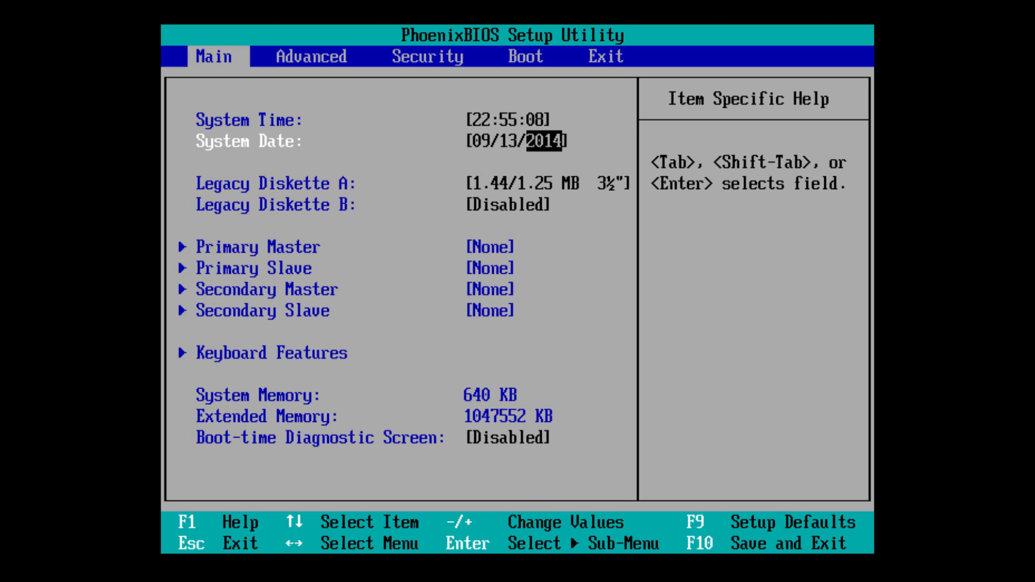
text(2011)
key(Tab)
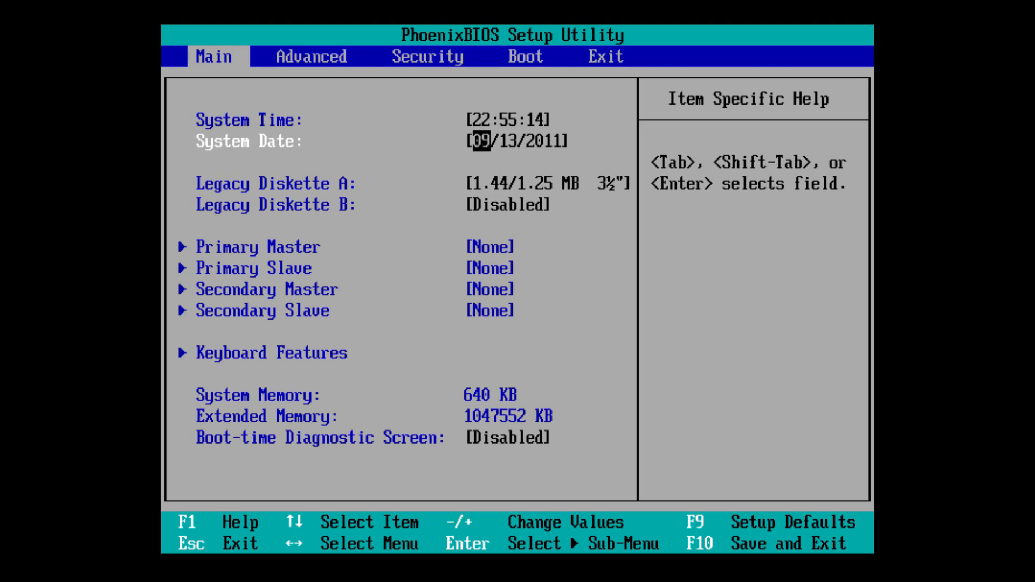
key(F10)
key(Return)
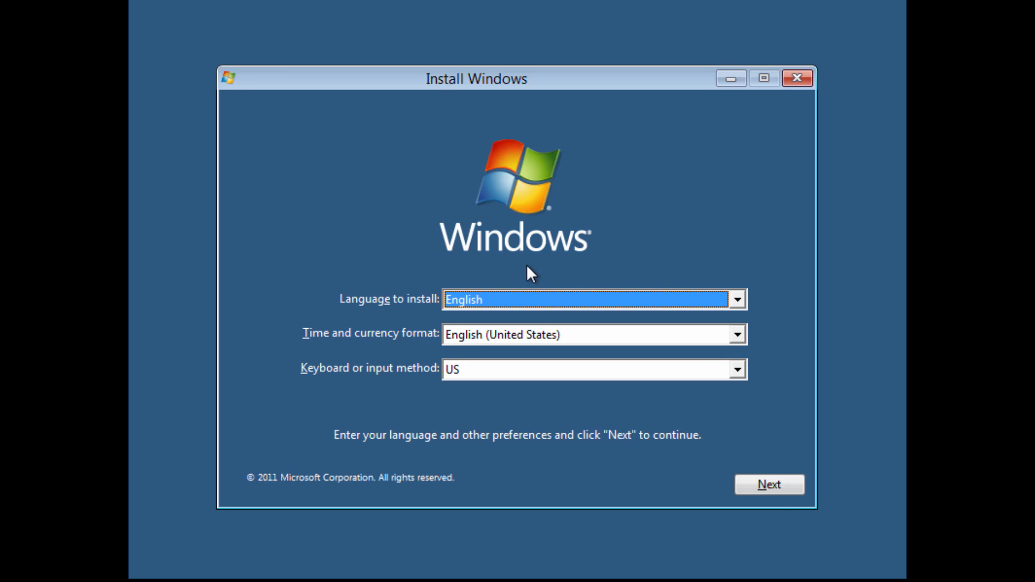
Keep the English (United States) language defaults and begin the Windows installation.
click(778, 490)
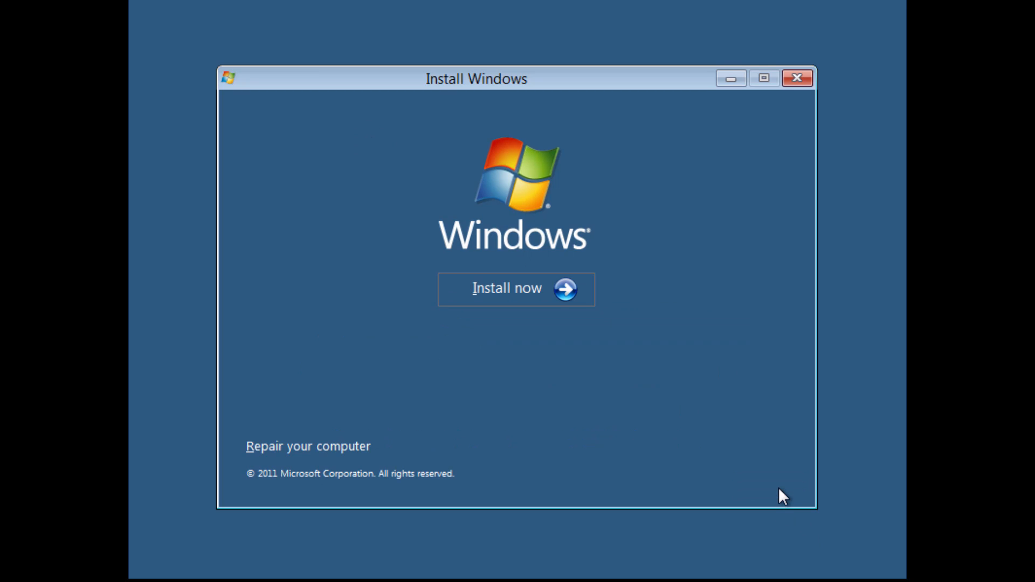
click(551, 294)
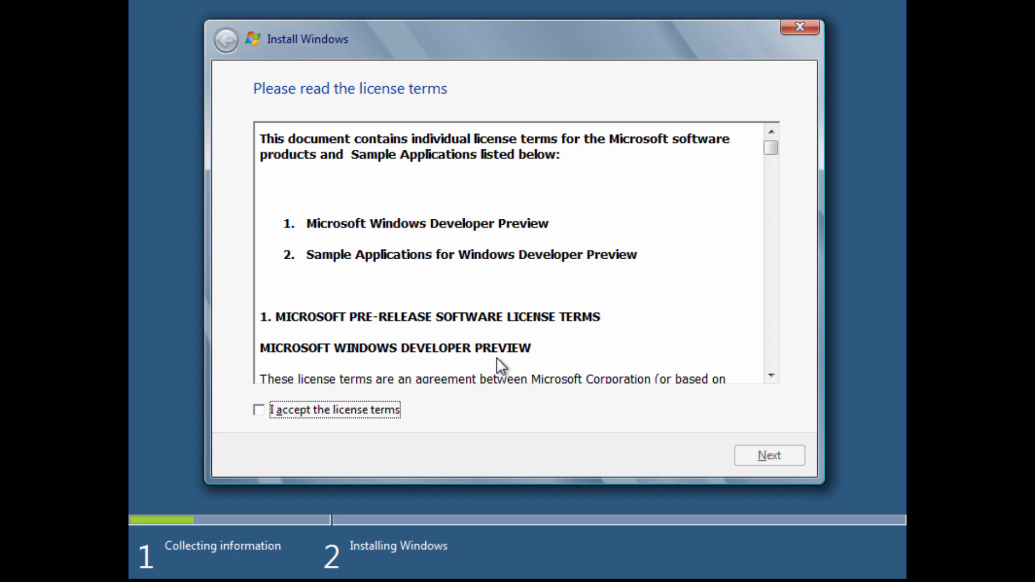
Accept the license and do a Custom install onto Disk 0's unallocated space.
click(260, 409)
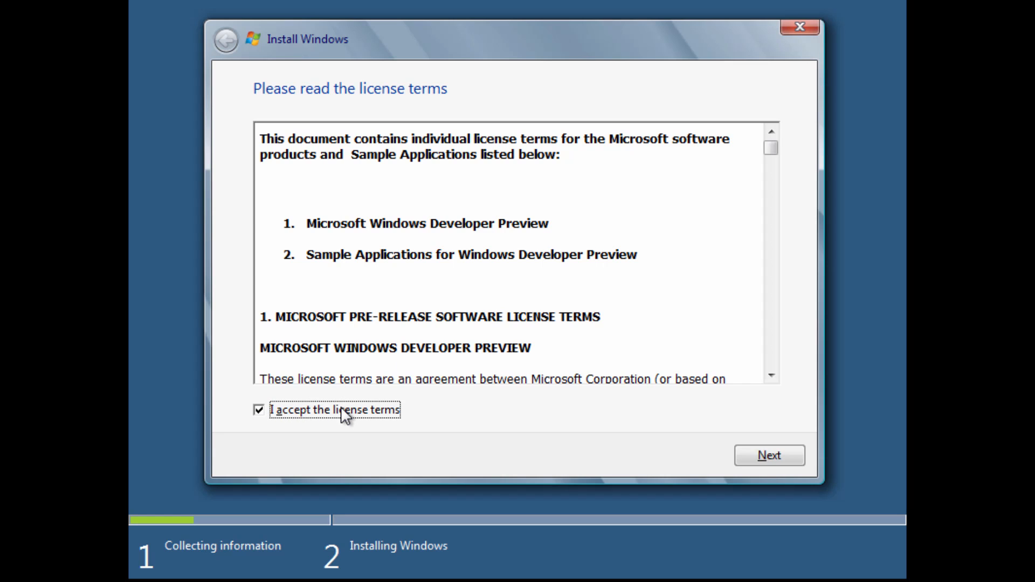
click(781, 454)
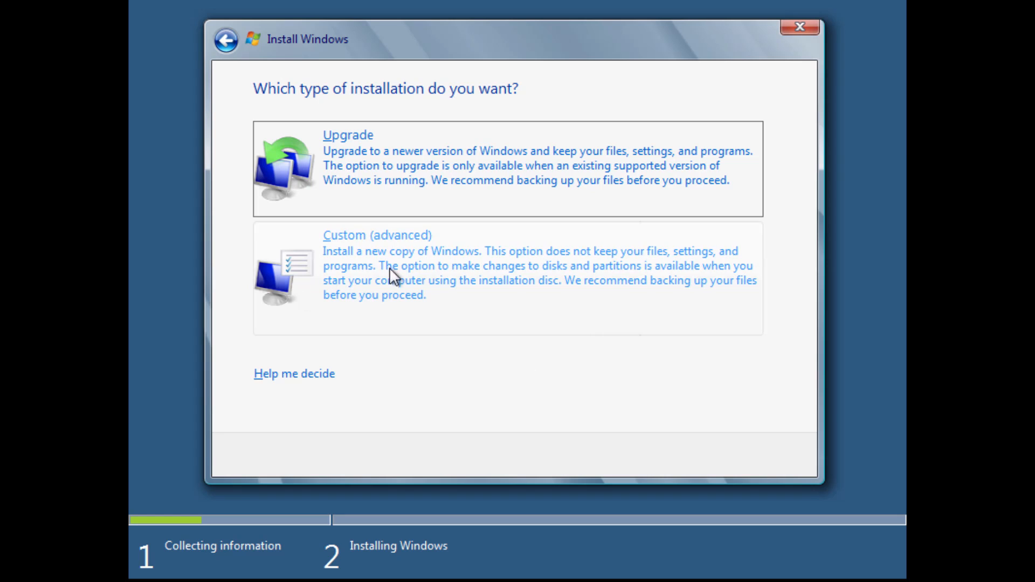
click(372, 273)
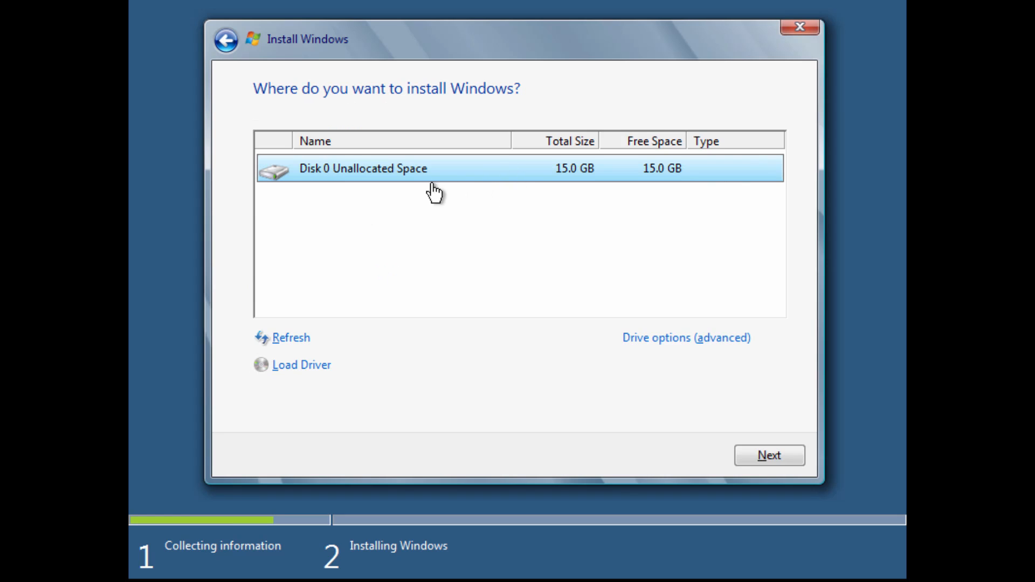
click(750, 457)
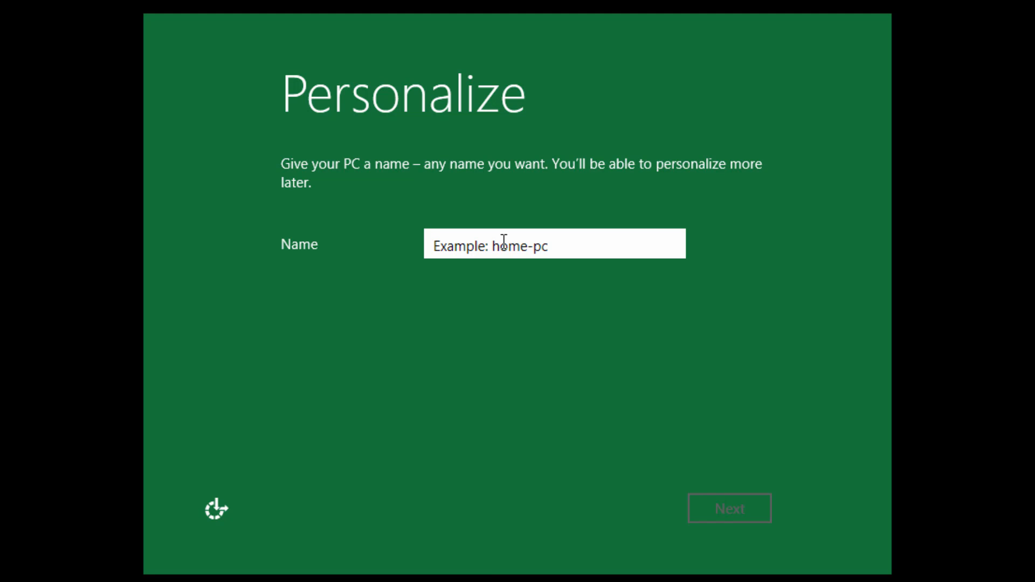
Name the PC 'Windows8DP' and accept the express settings.
text(Window)
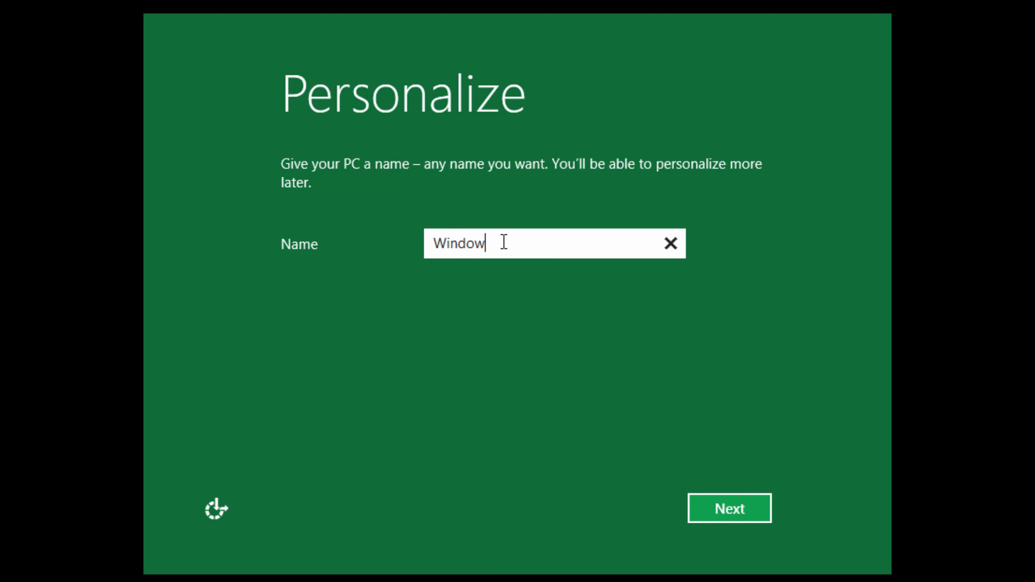
text(s8DP)
click(745, 507)
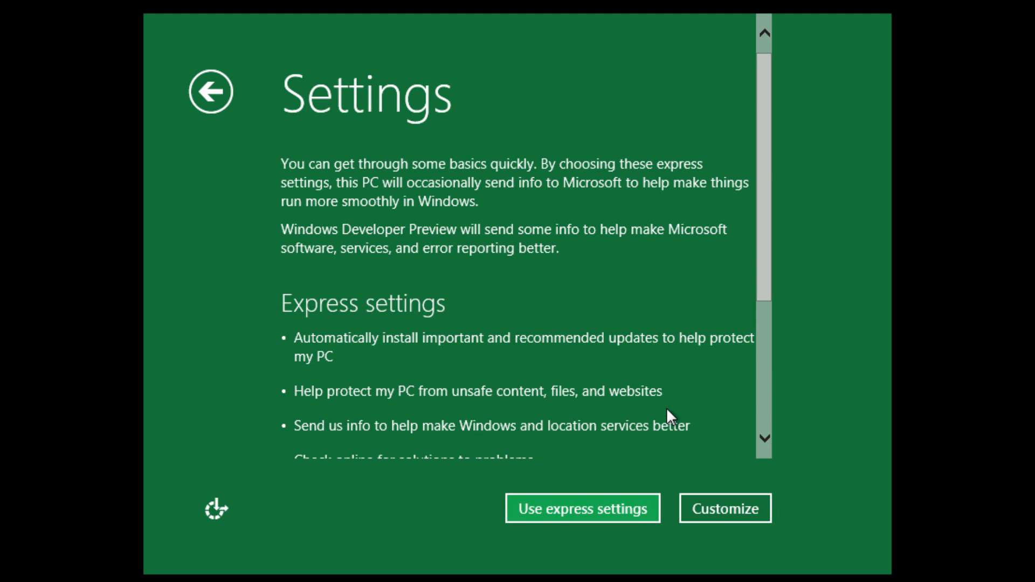
drag(761, 194, 758, 325)
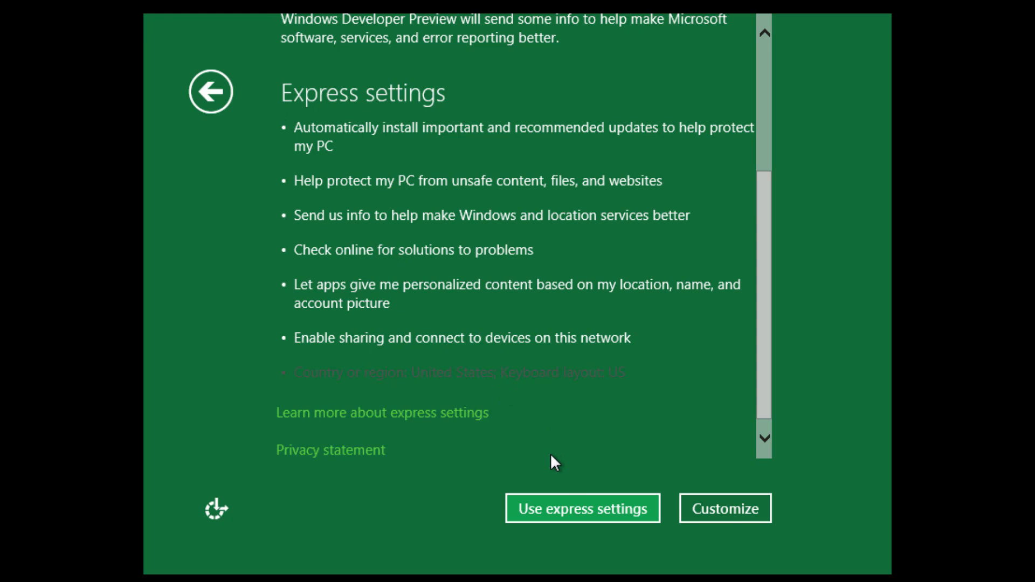
click(566, 504)
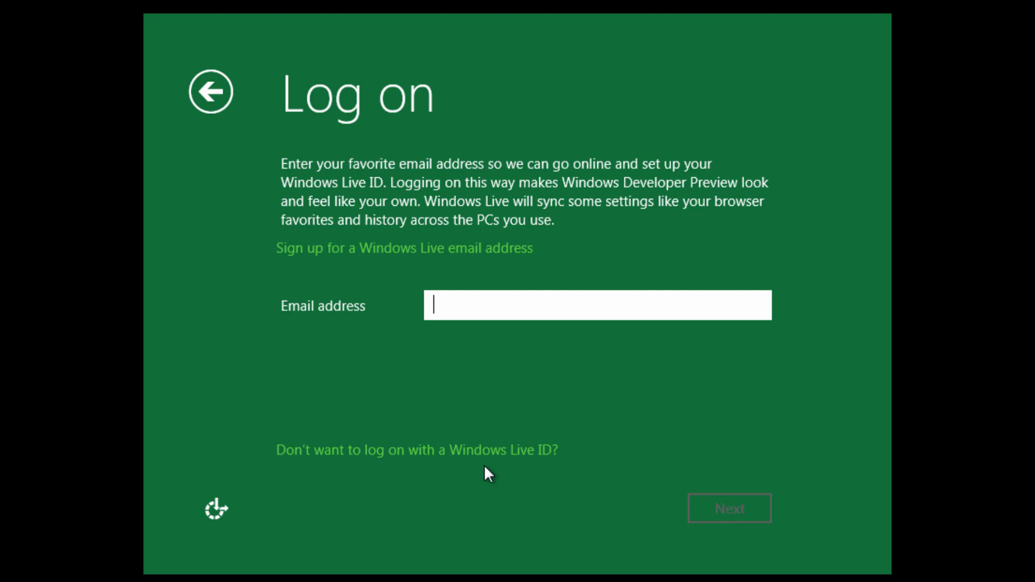
Skip the Windows Live ID and create a local account, entering the user's name.
click(404, 454)
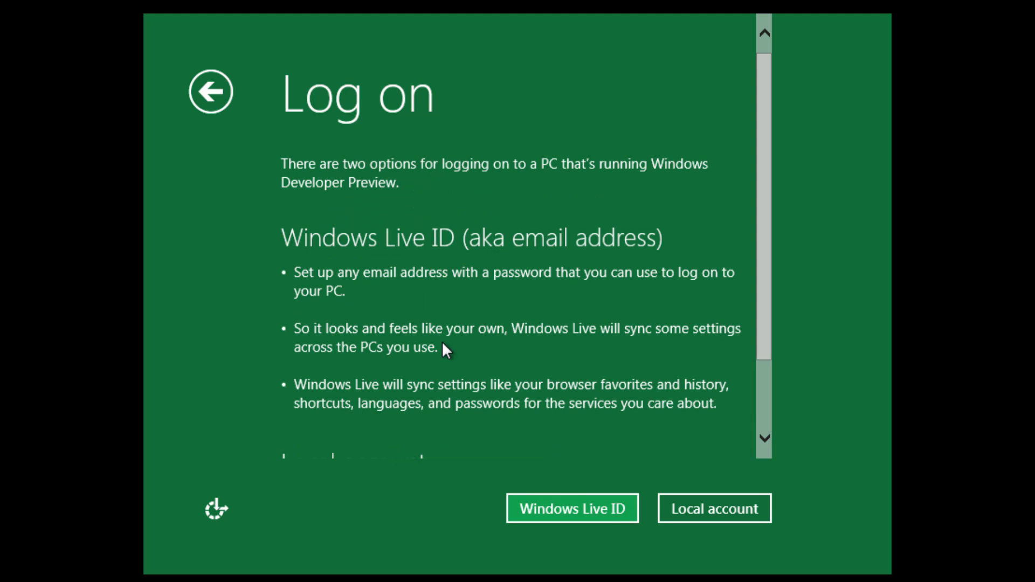
drag(762, 268, 762, 358)
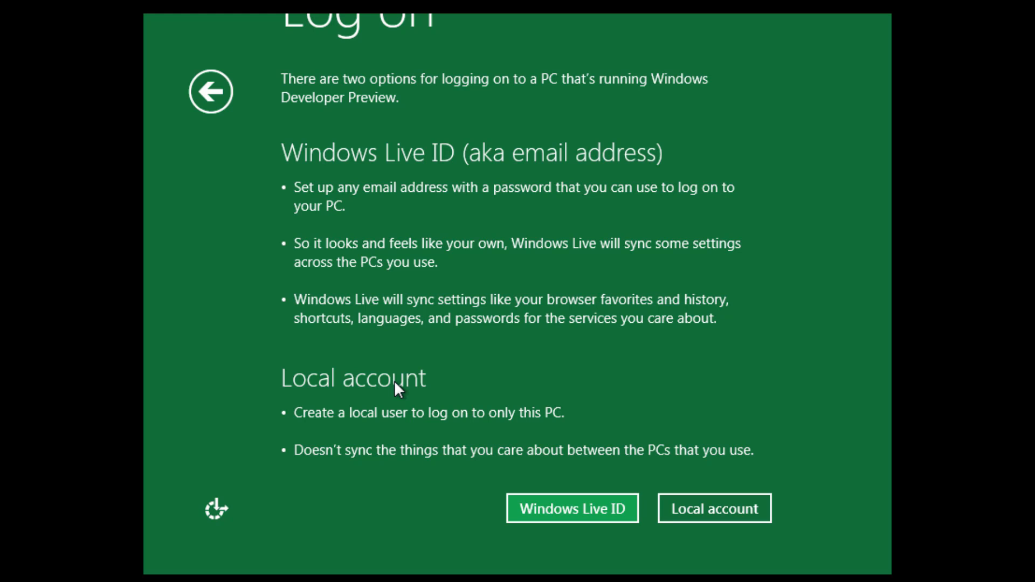
click(709, 518)
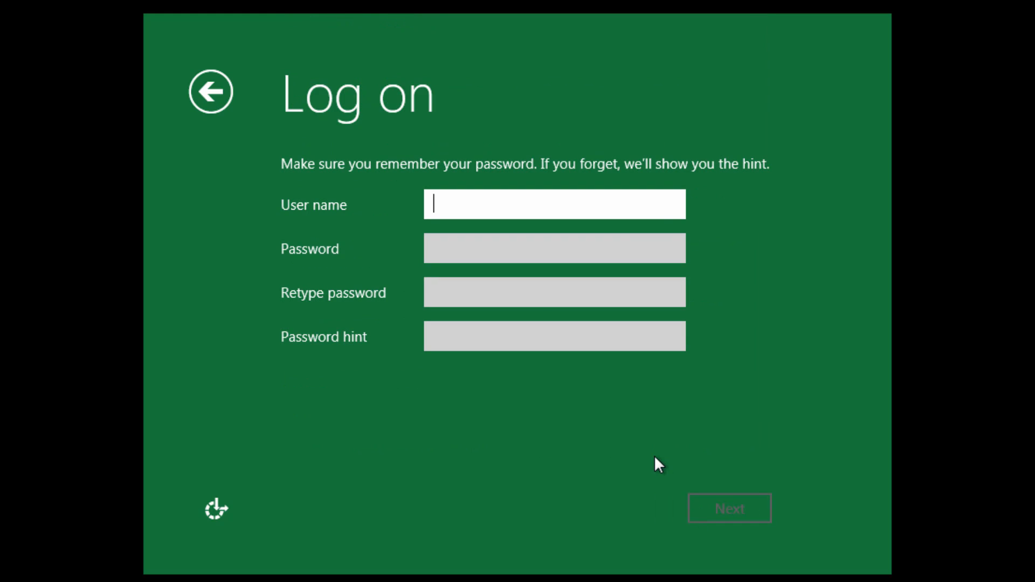
text(Michael)
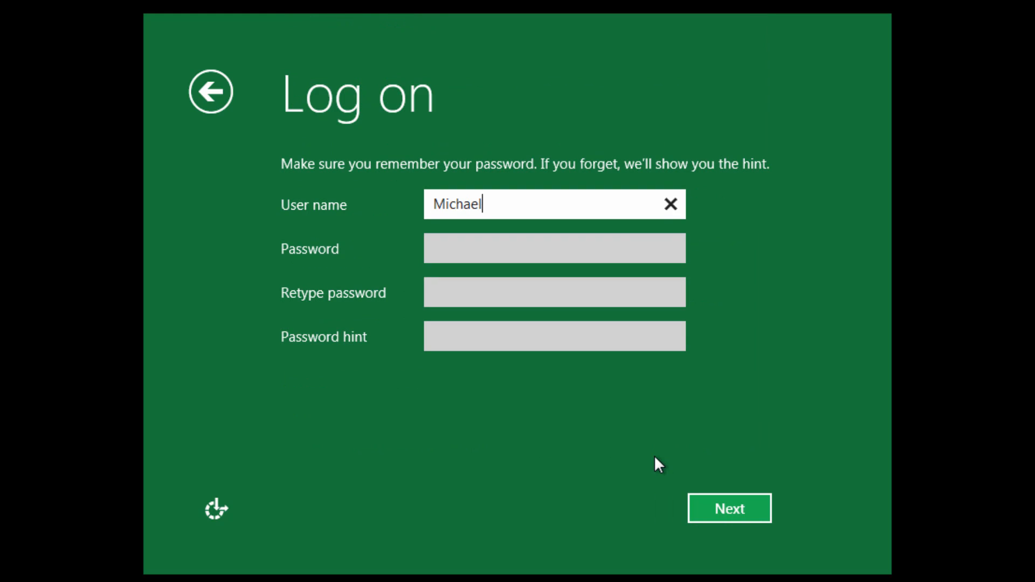
key(Tab)
key(Tab)
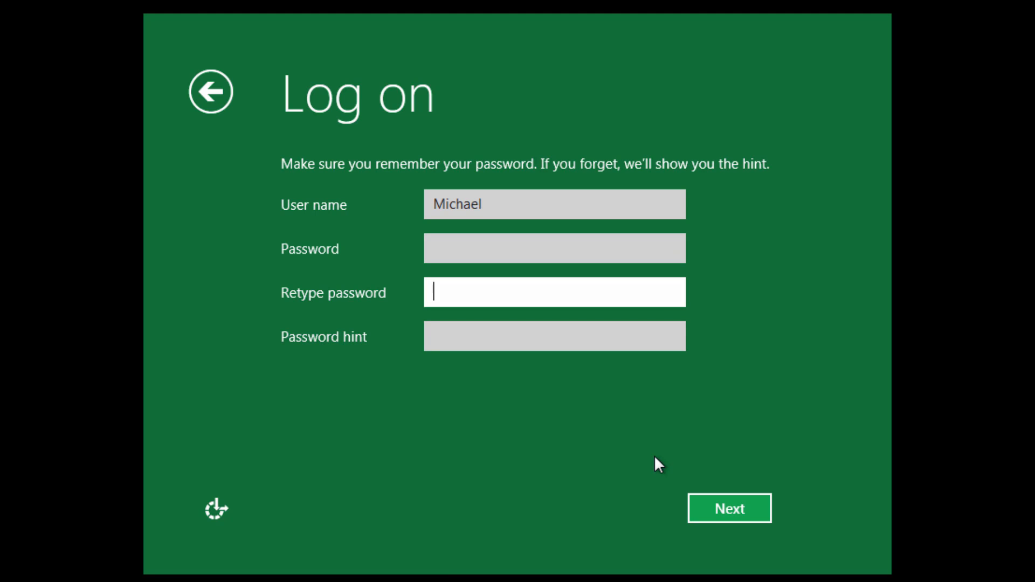
key(Tab)
click(717, 508)
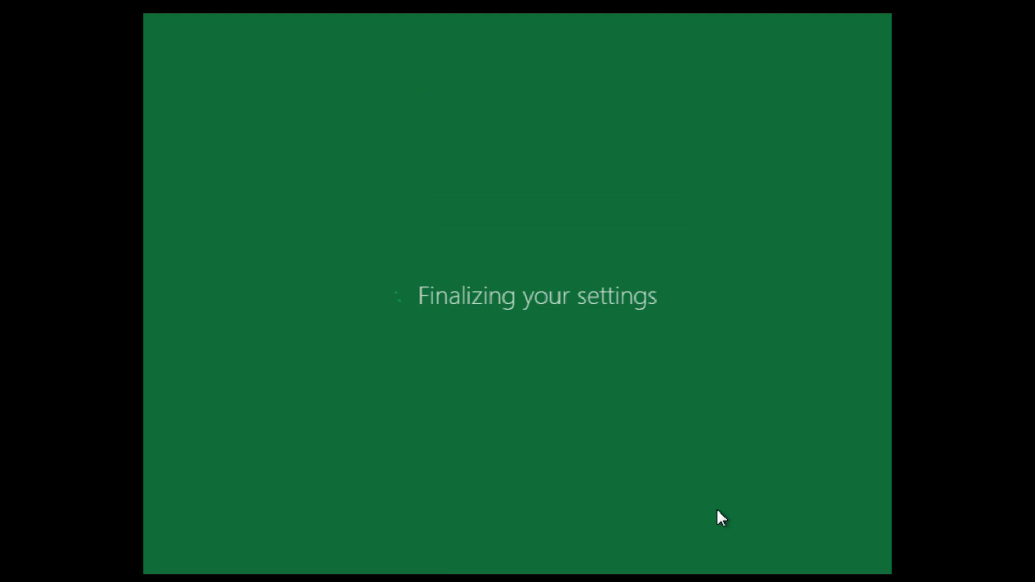